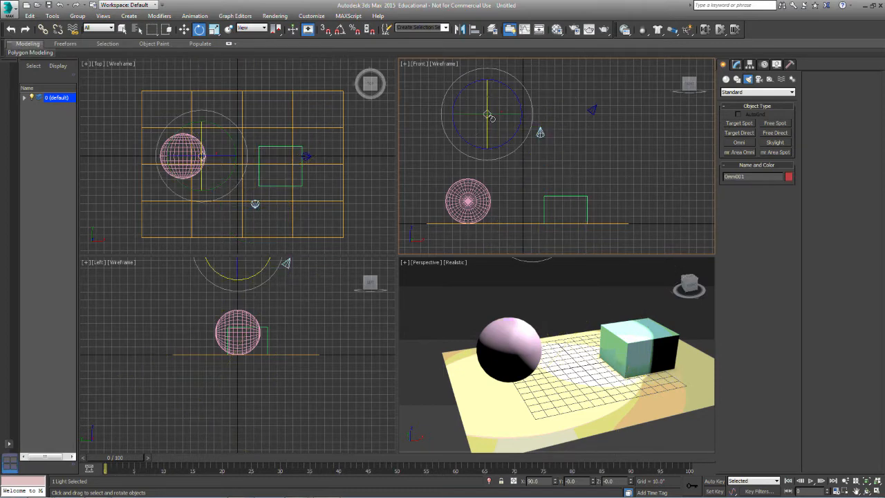
Change the omni light's colour to a fully saturated red-orange with saturation 255 and value 255
left_click(737, 64)
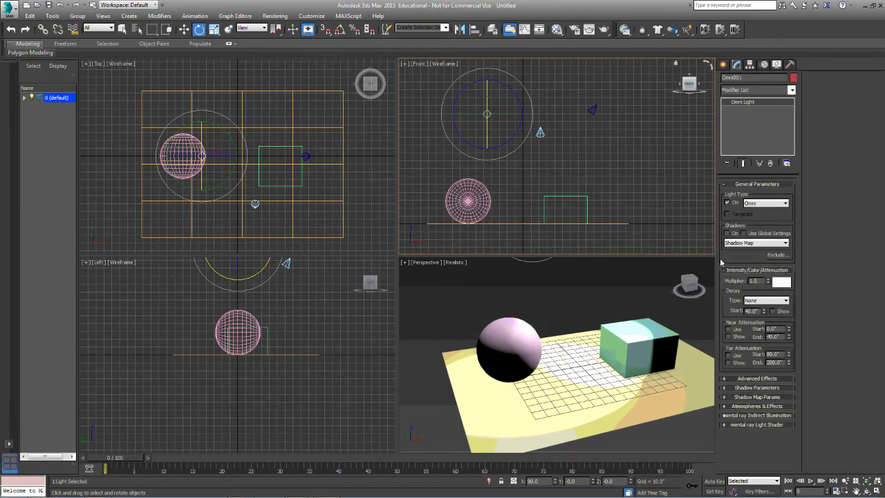
left_click(725, 271)
left_click(725, 272)
left_click(783, 284)
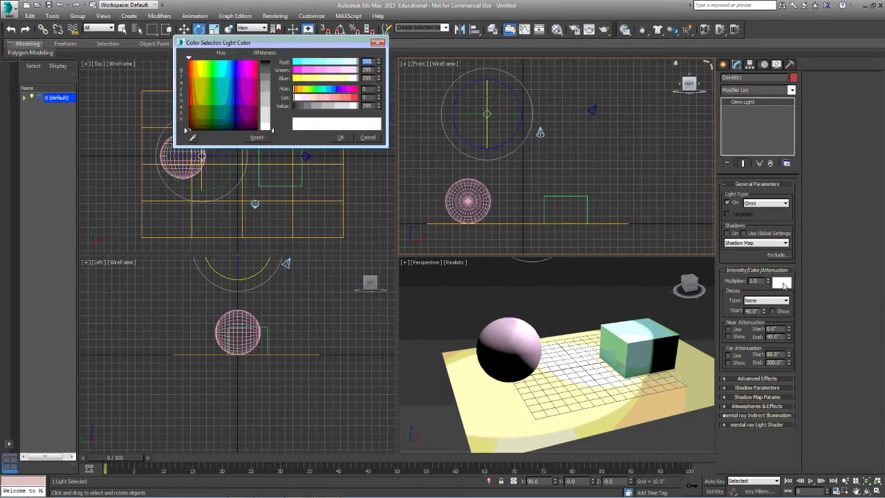
left_click_drag(191, 99, 187, 96)
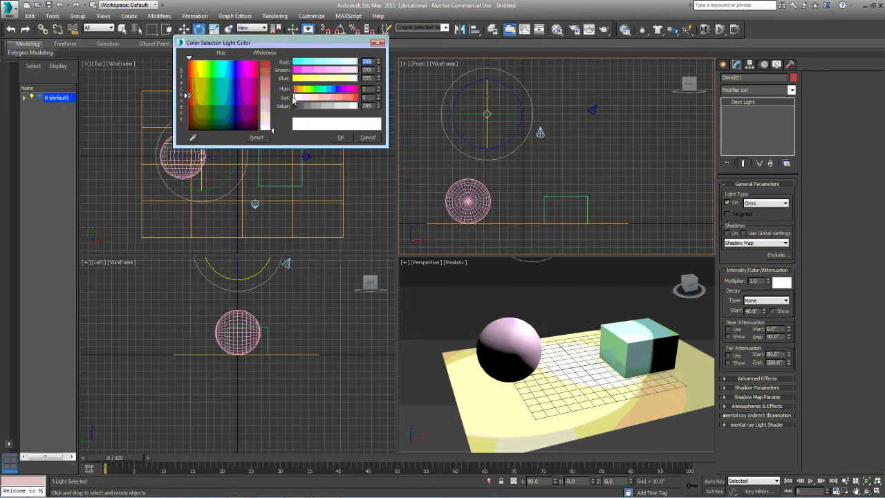
left_click_drag(295, 99, 358, 97)
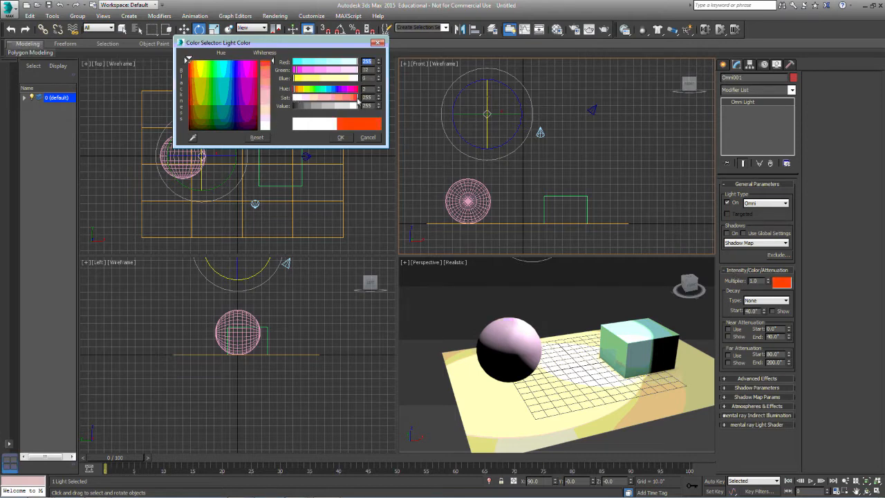
left_click(342, 138)
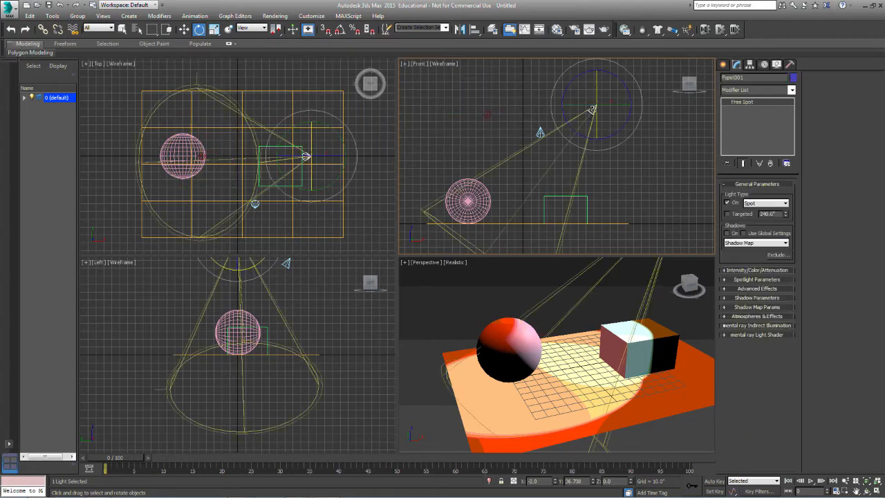
Change the light colour of the free spot above the box to pure blue (0, 0, 255)
left_click(727, 270)
left_click(781, 281)
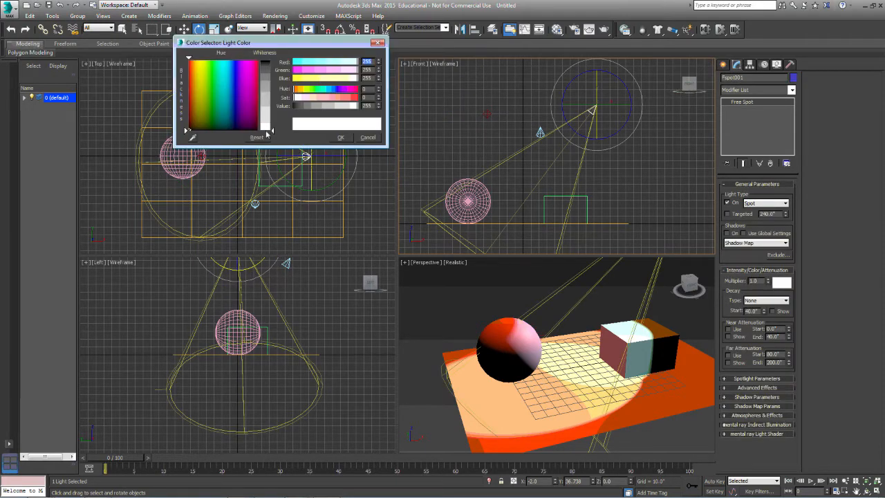
left_click(235, 103)
left_click_drag(295, 98, 360, 99)
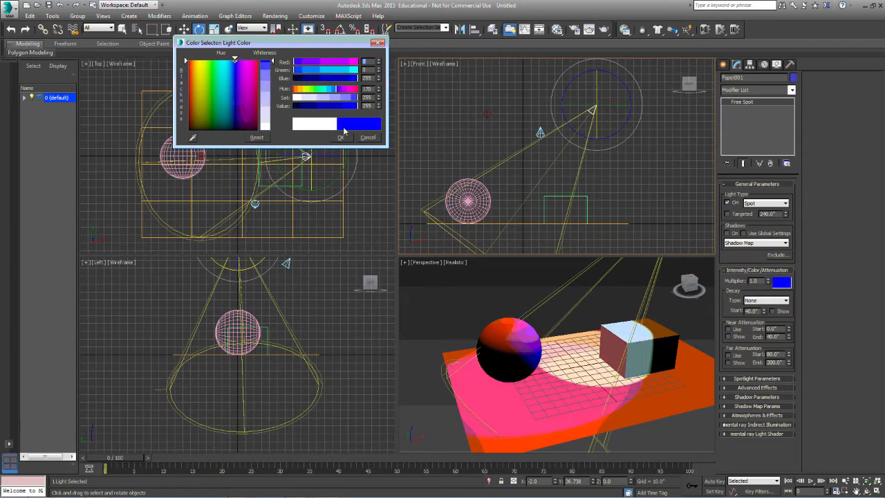
left_click(342, 137)
left_click(540, 132)
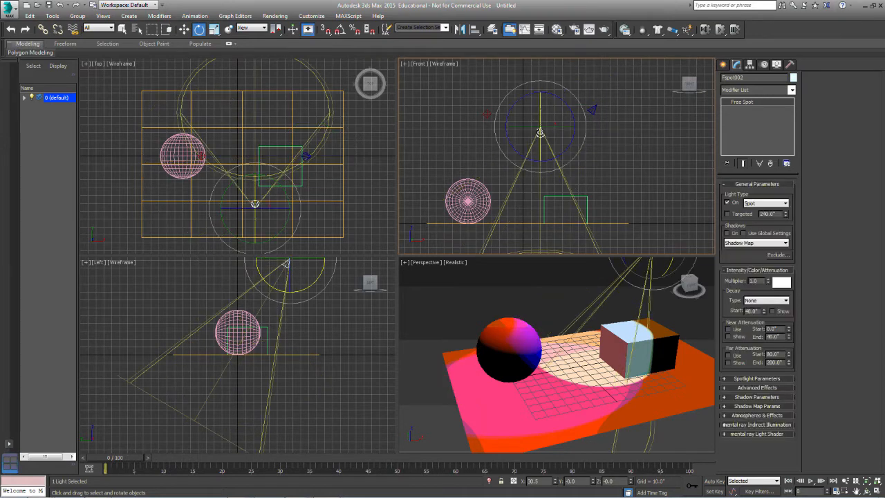
left_click(786, 284)
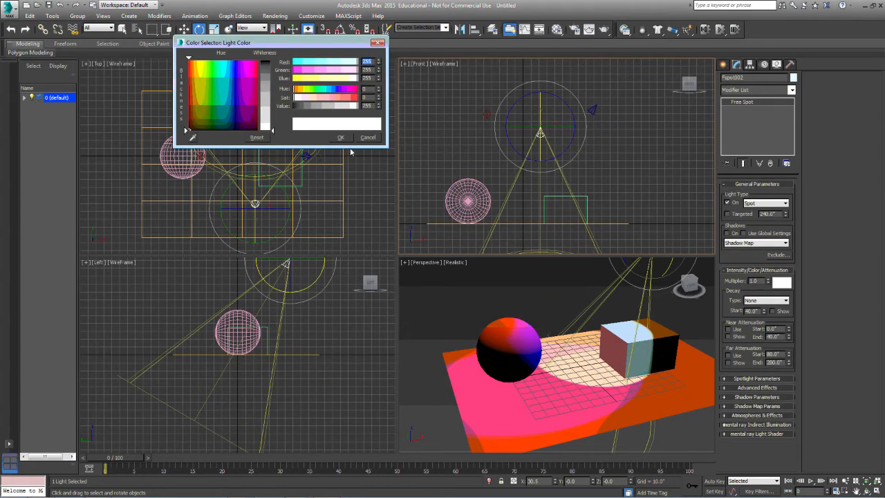
left_click(377, 138)
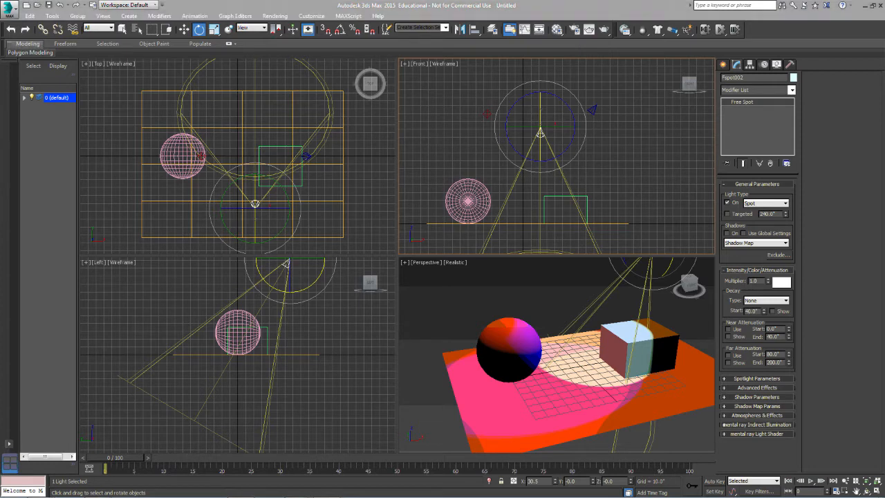
Change the sphere's object colour to the pale cyan swatch of the 3ds Max palette
left_click(513, 344)
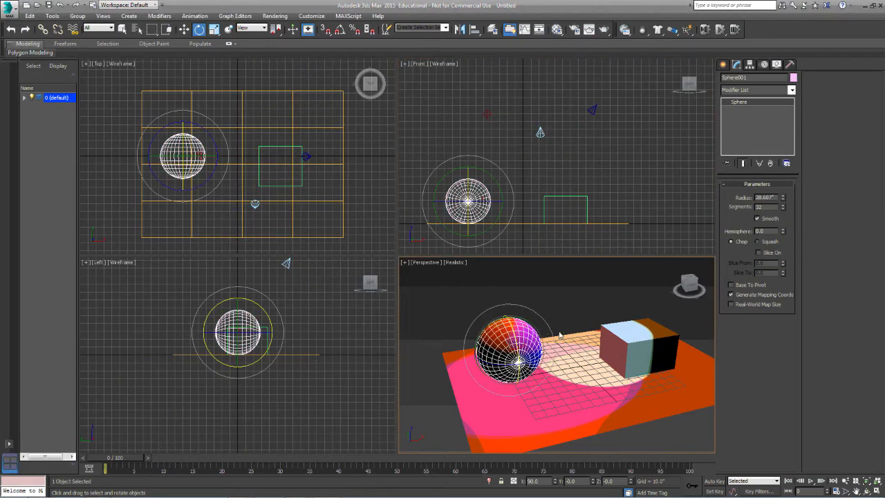
left_click(793, 77)
left_click(358, 239)
left_click(488, 296)
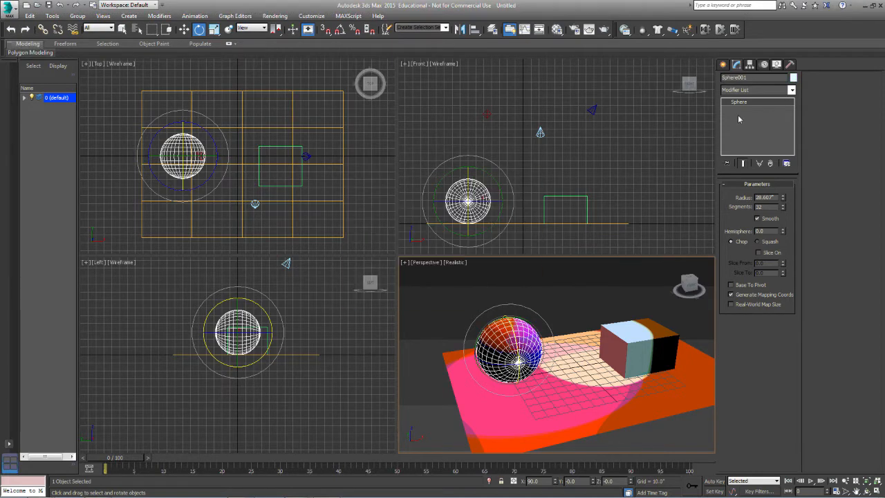
Give the box the same pale cyan object colour as the sphere
left_click(622, 350)
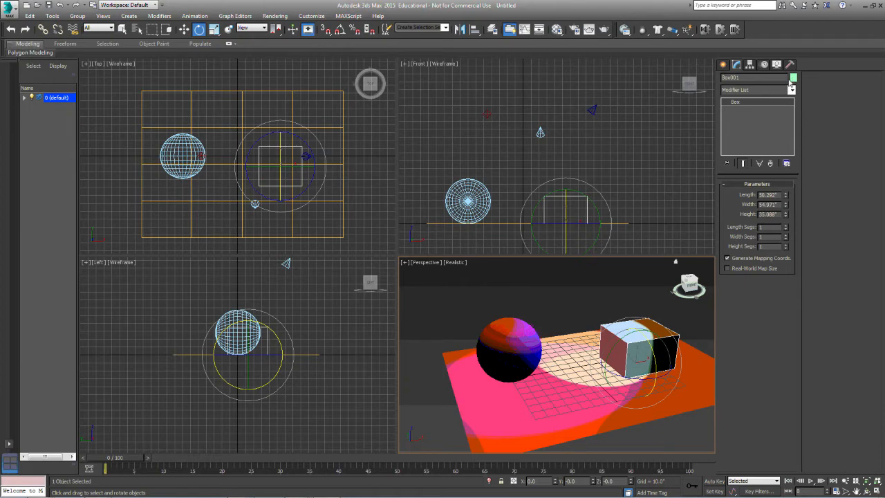
left_click(794, 77)
left_click(358, 239)
left_click(488, 295)
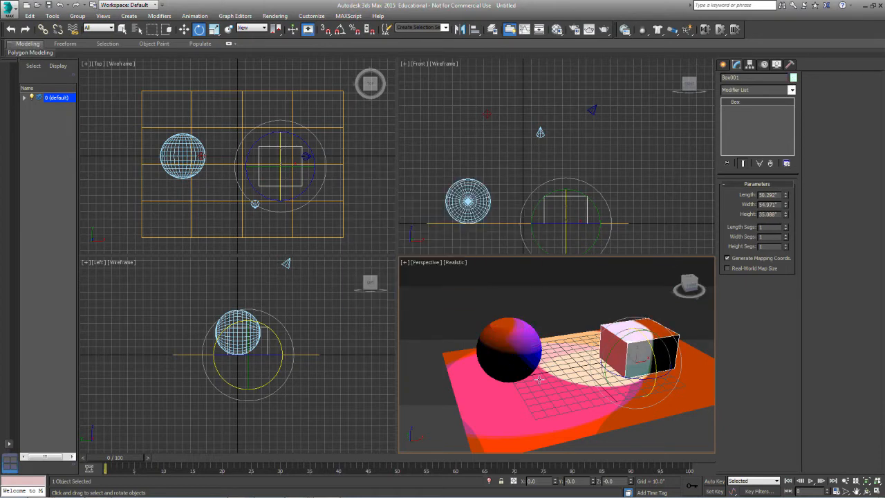
Set the ground plane's object colour to the same pale cyan as the box and sphere
left_click(561, 423)
left_click(793, 80)
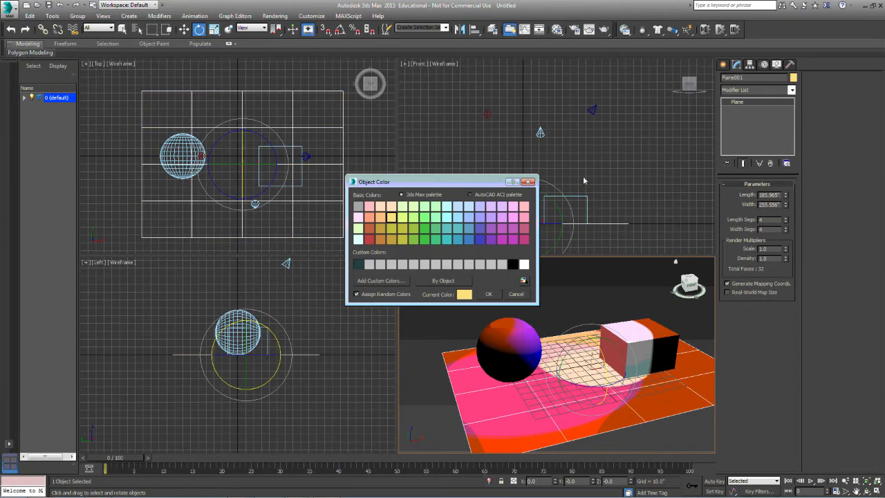
left_click(358, 239)
left_click(487, 295)
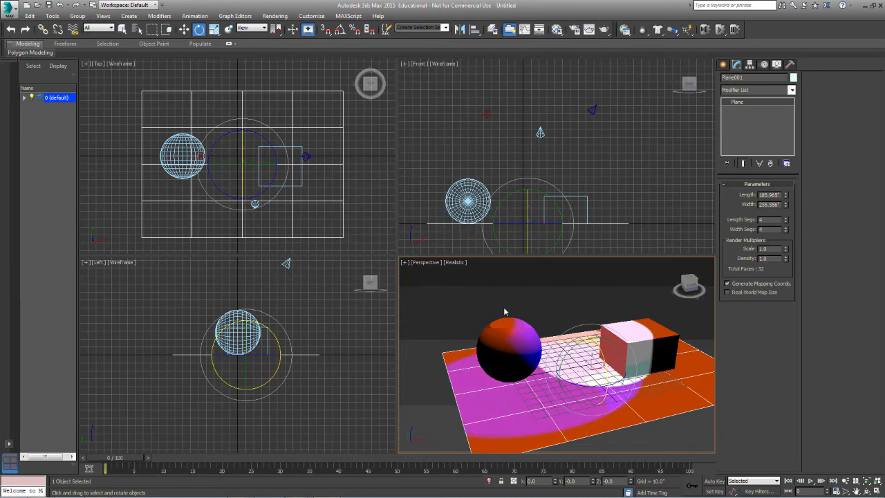
Switch off the red omni light and the blue free spot so only the white free spot lights the scene
left_click(486, 114)
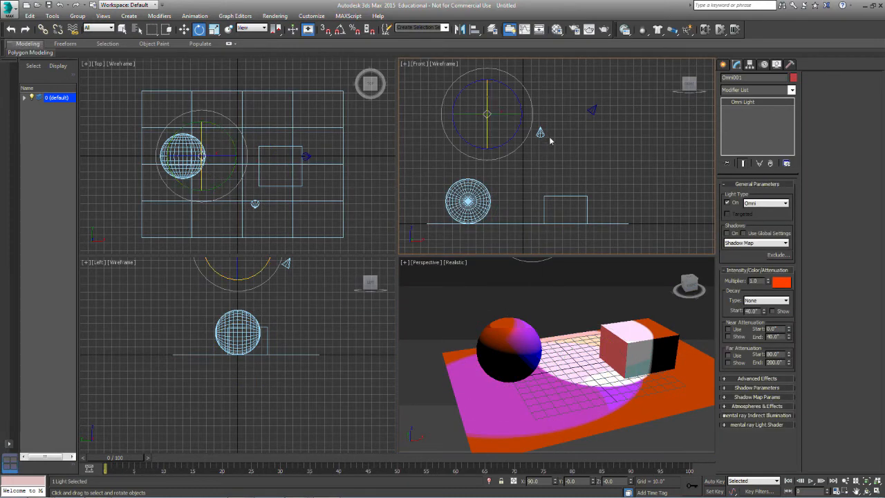
left_click(728, 203)
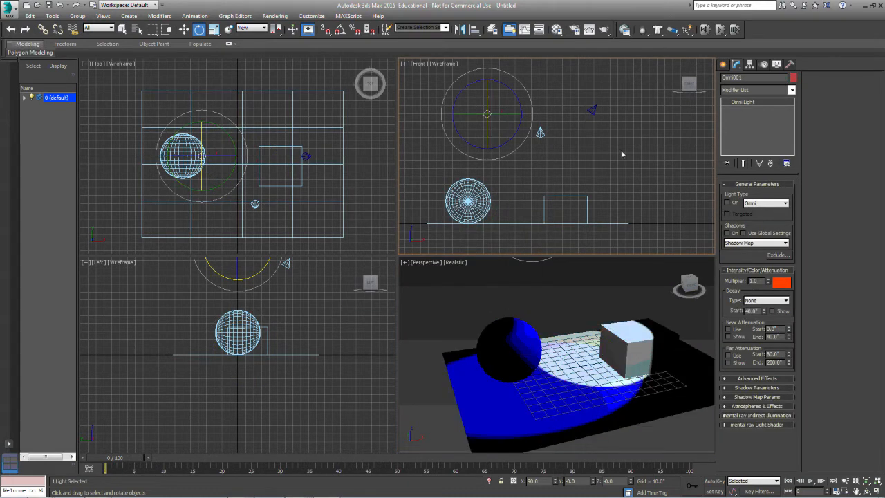
left_click(593, 110)
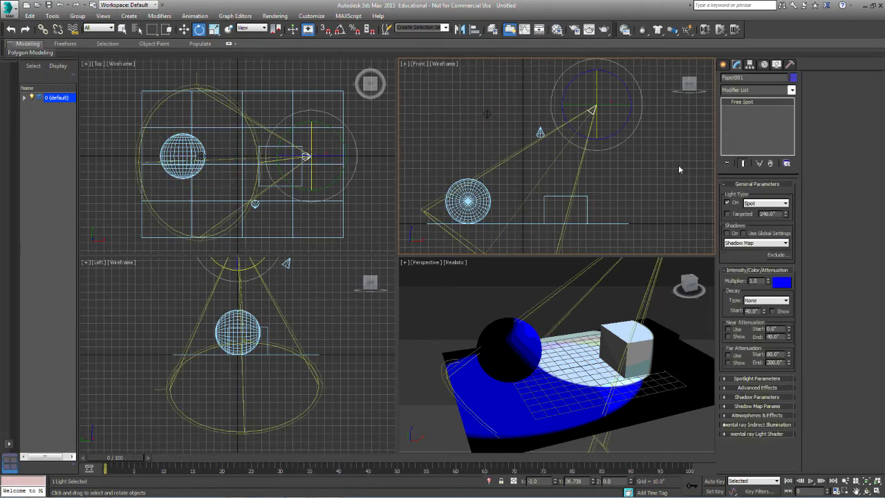
left_click(727, 203)
left_click(540, 133)
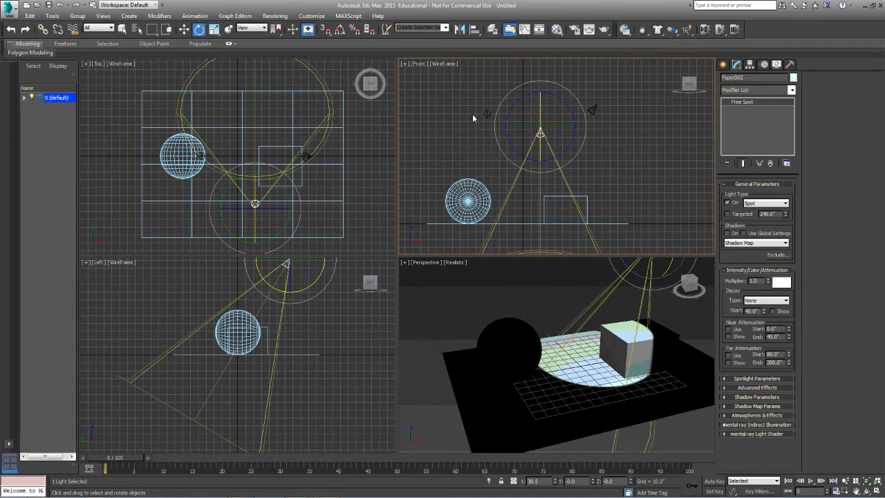
Switch the red omni light and the blue free spot back on
left_click(487, 113)
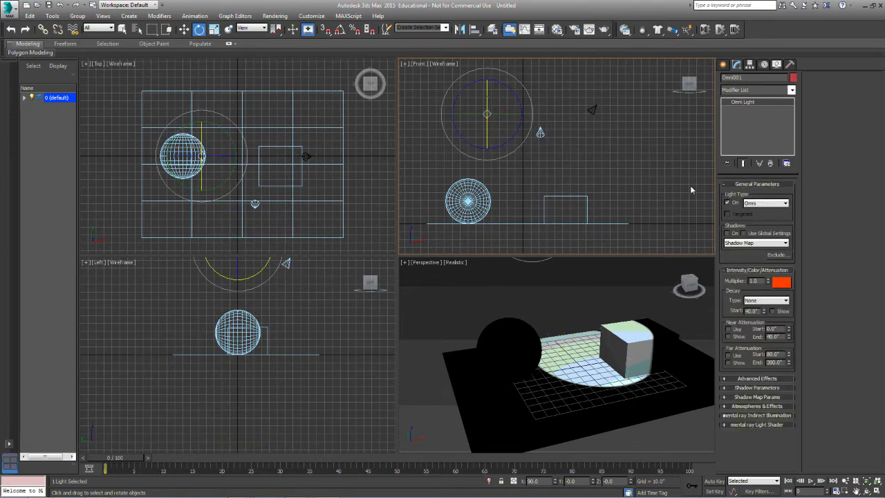
left_click(591, 109)
left_click(727, 203)
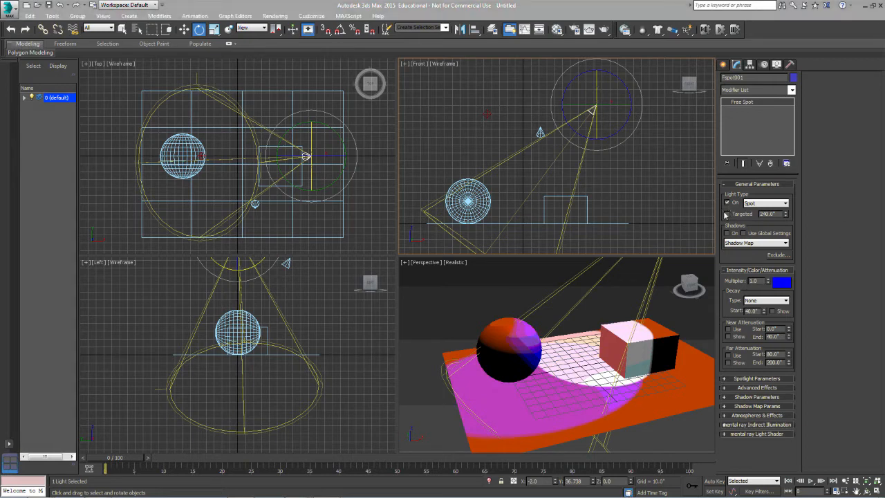
Turn on Shadow Map shadows for the omni light and the free spots
left_click(487, 114)
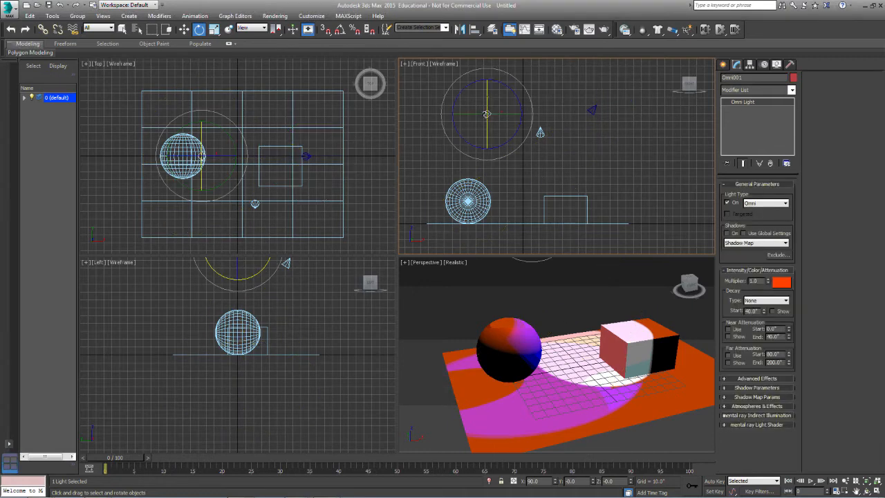
left_click(726, 234)
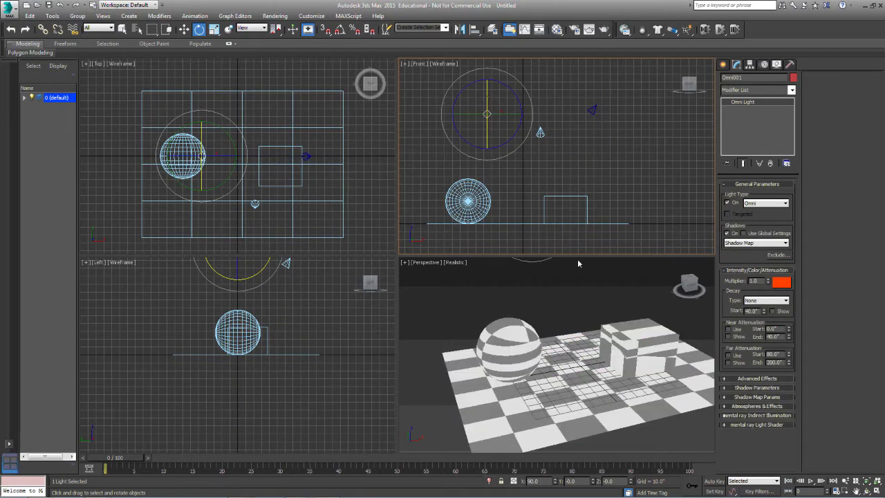
left_click(540, 134)
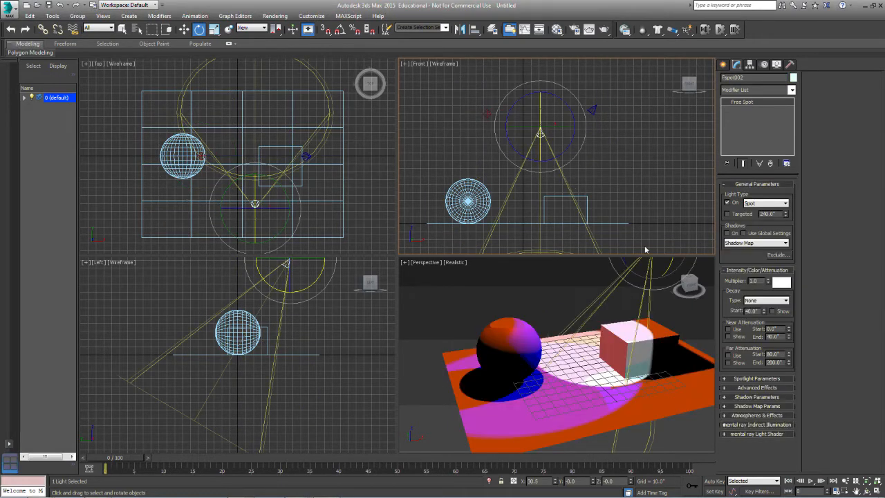
left_click(726, 234)
left_click(568, 297)
Switch off the red omni light and the white free spot, leaving only the blue free spot lit
left_click(488, 115)
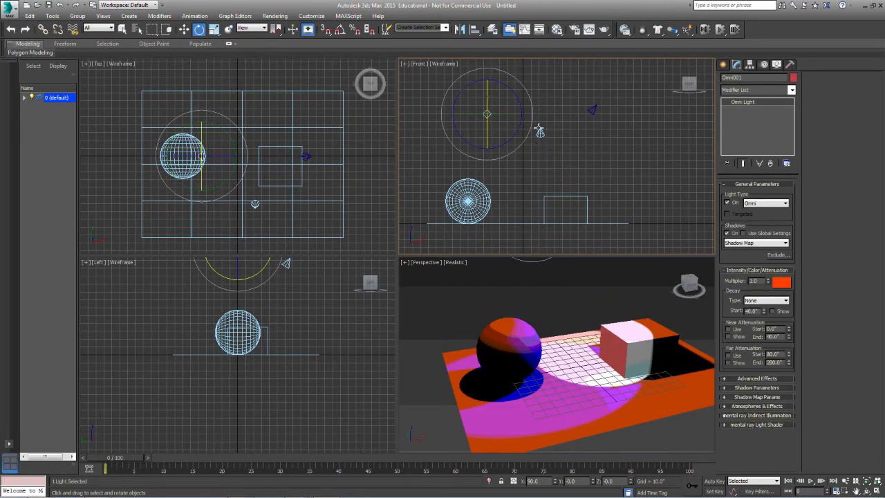
left_click(727, 203)
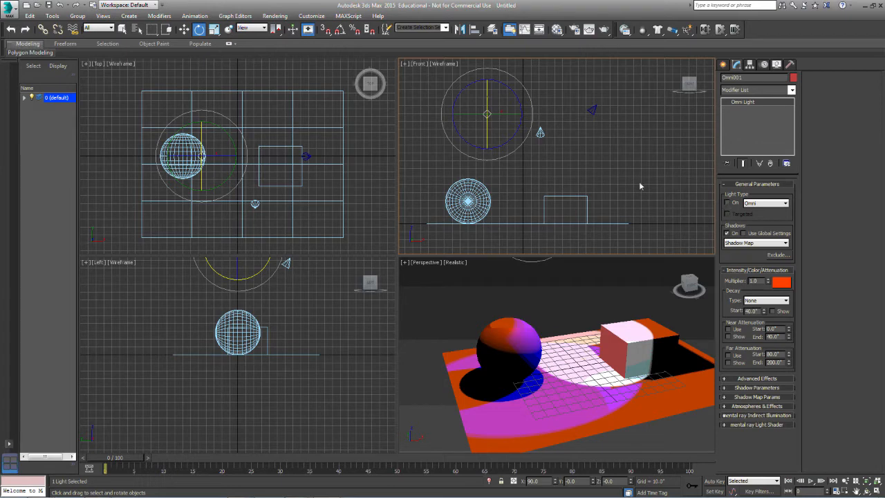
left_click(543, 136)
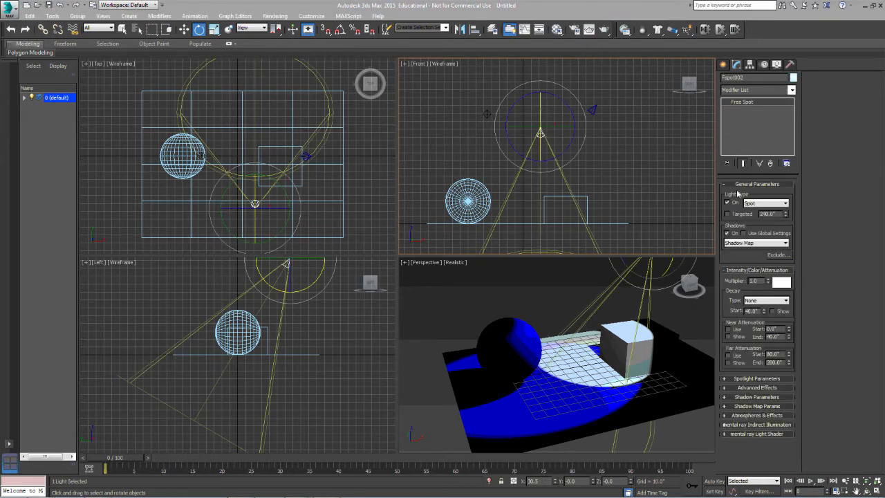
left_click(725, 204)
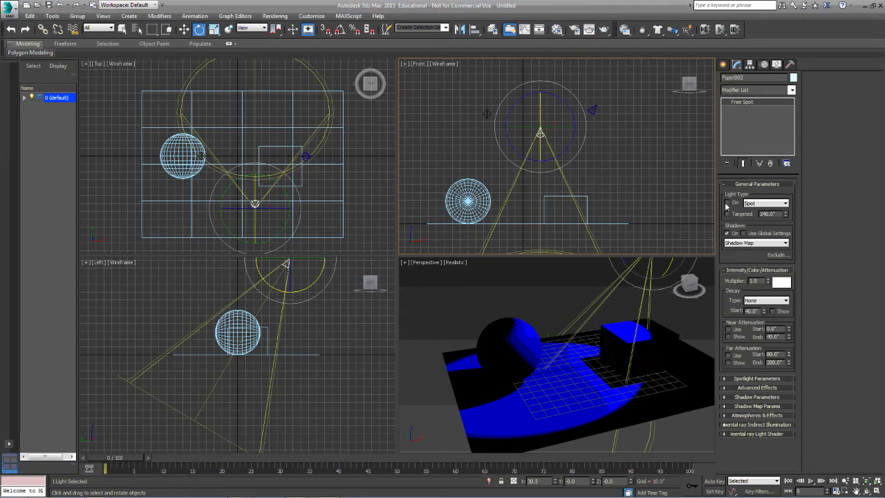
left_click(611, 148)
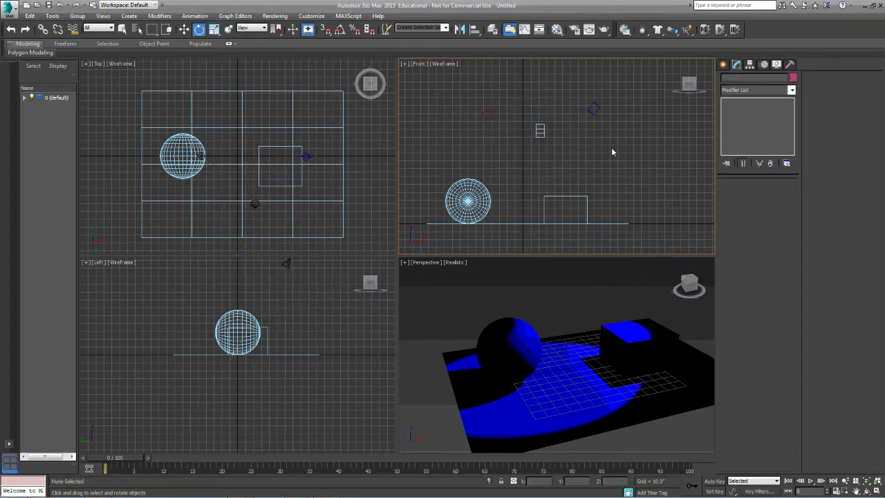
Turn the blue free spot's shadows off and on again to compare the scene with and without them
left_click(593, 112)
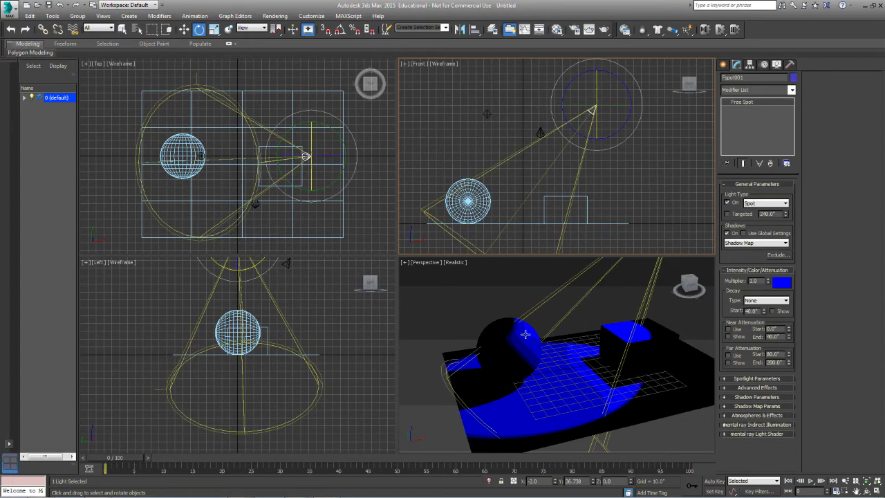
left_click(728, 233)
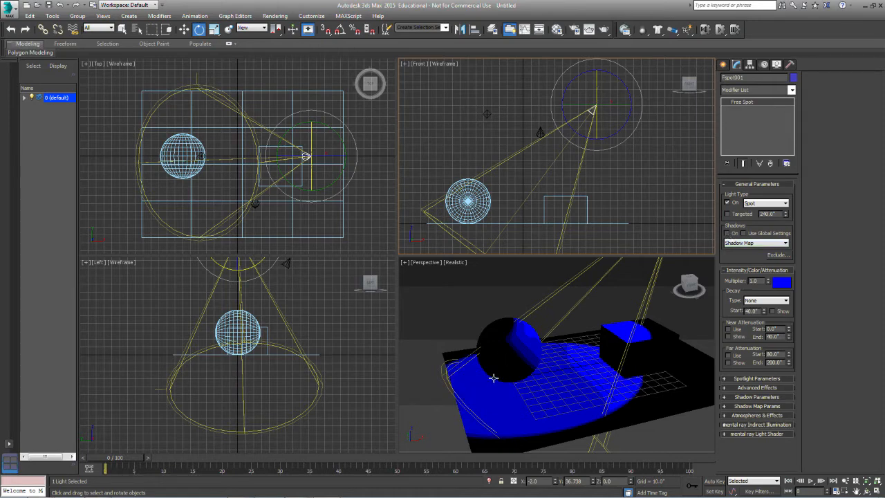
left_click(727, 233)
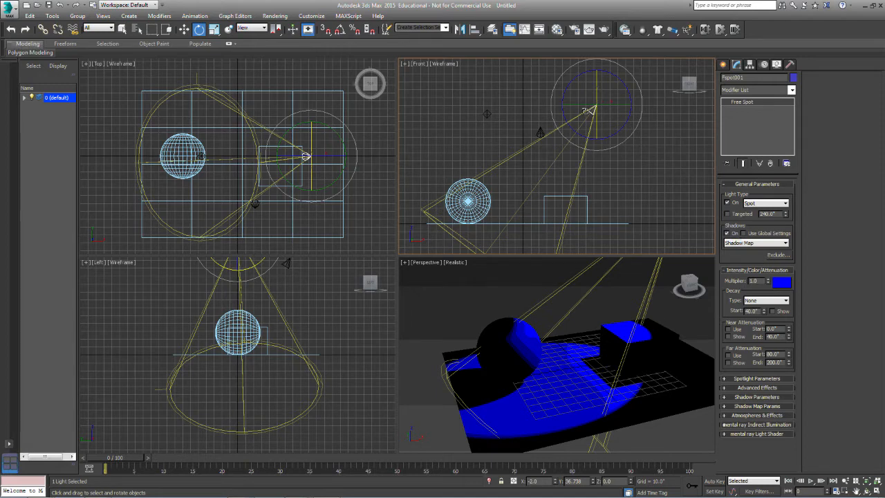
Rotate the blue free spot slightly, and exclude Box001 and Sphere001 from both its illumination and shadow casting
left_click_drag(629, 93, 627, 90)
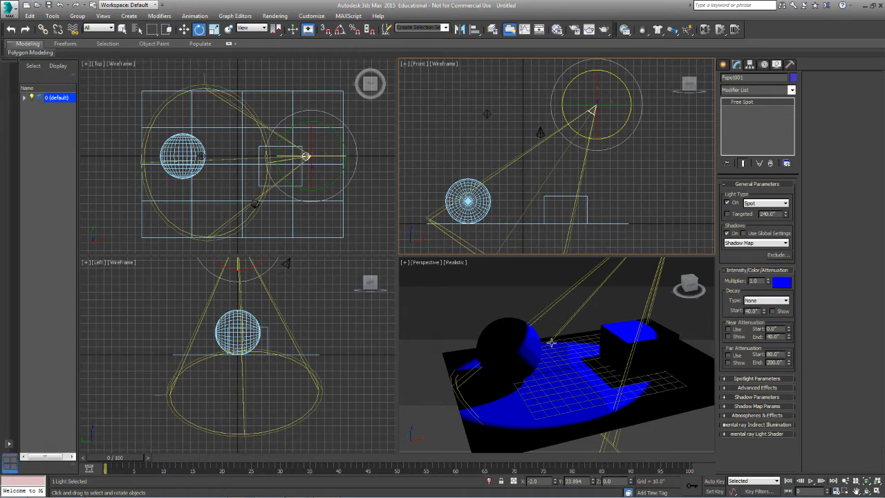
left_click(777, 255)
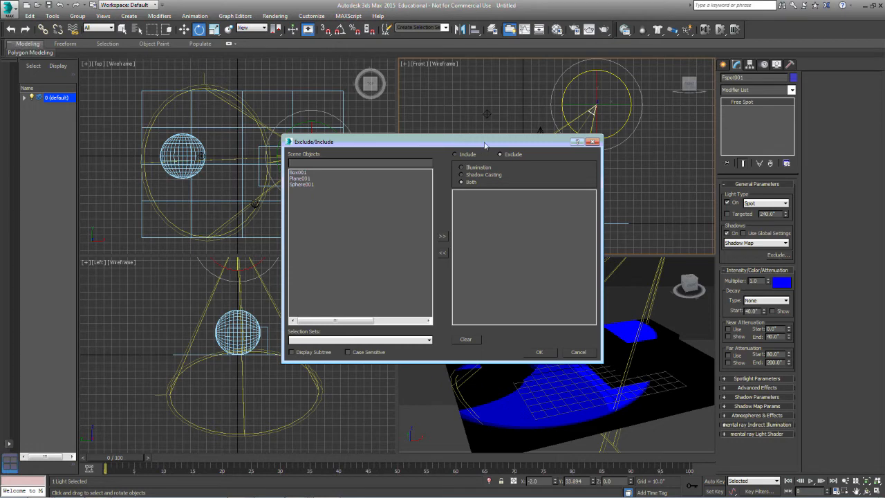
left_click(315, 171)
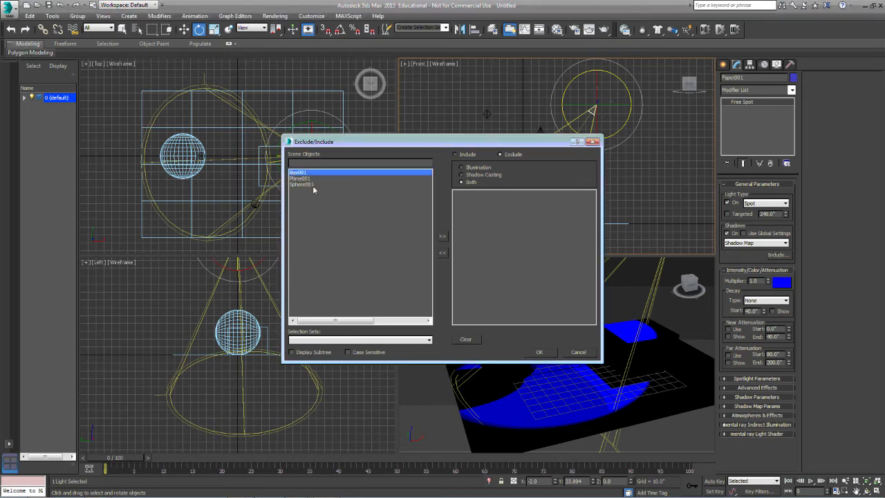
left_click(306, 185, "shift")
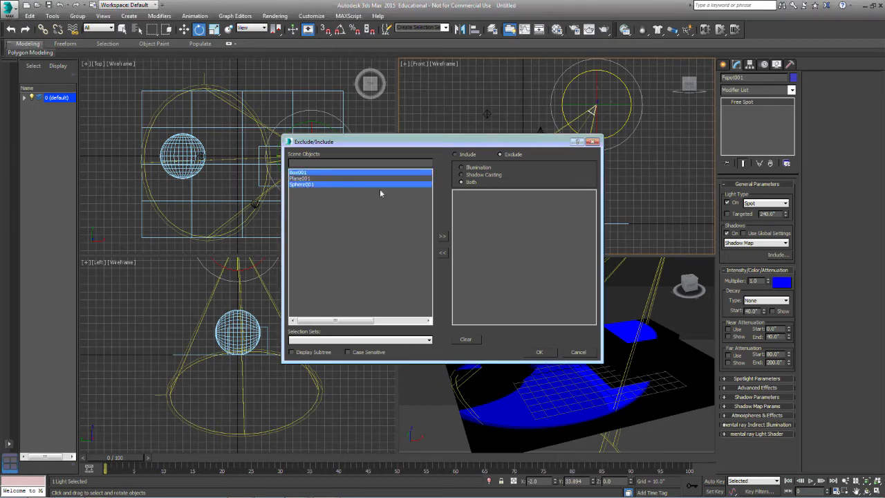
left_click(442, 237)
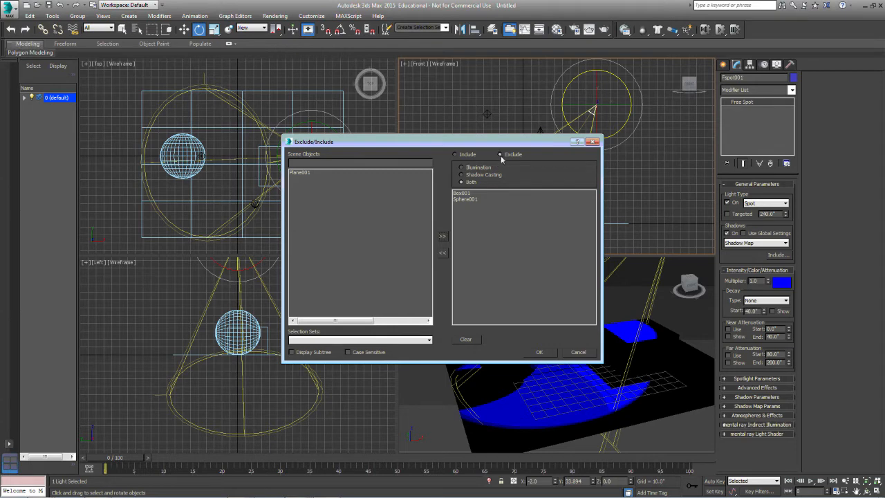
left_click(539, 352)
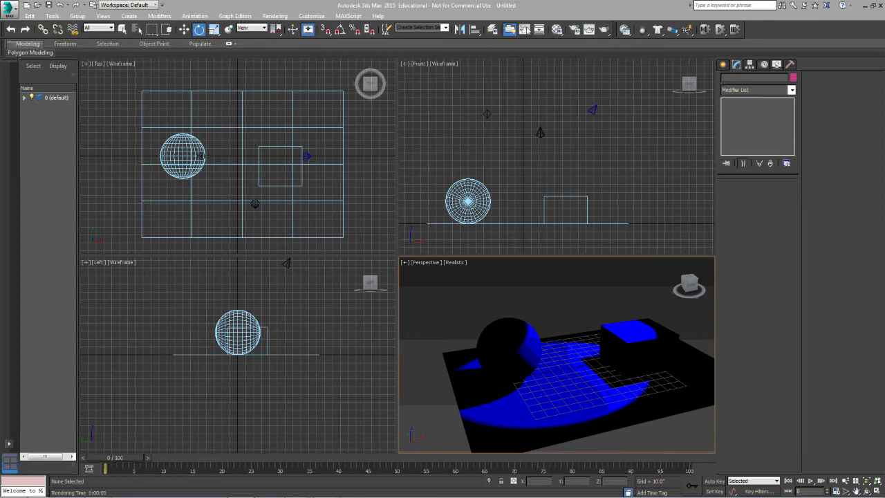
Render the Perspective view to check the box and sphere exclusion, and close the rendered frame
left_click(604, 29)
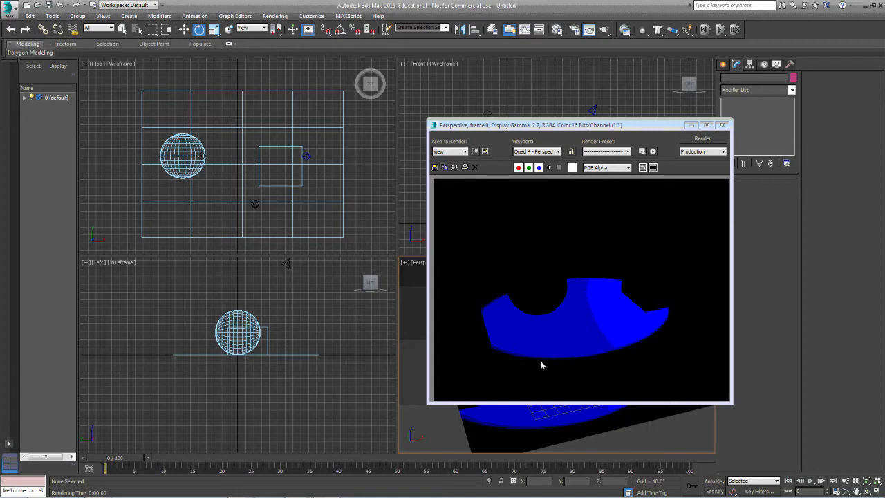
left_click(721, 125)
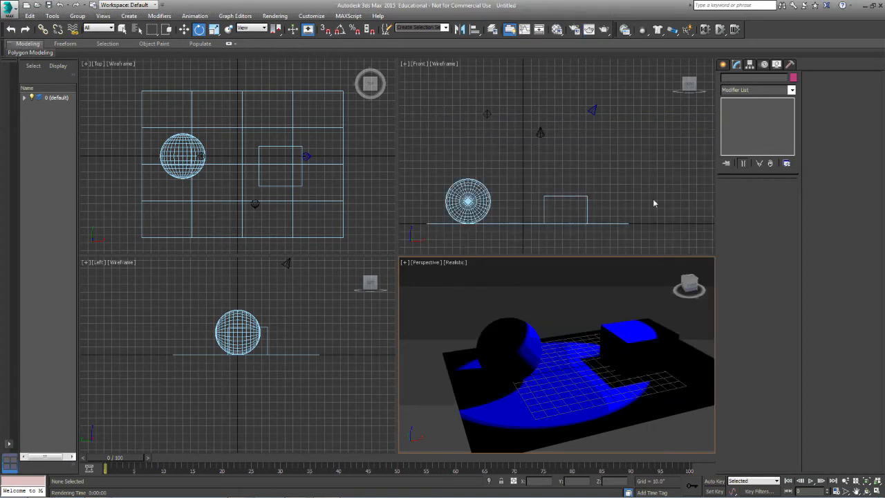
Remove Box001 from the blue free spot's exclusion list, leaving only Sphere001 excluded
left_click(592, 109)
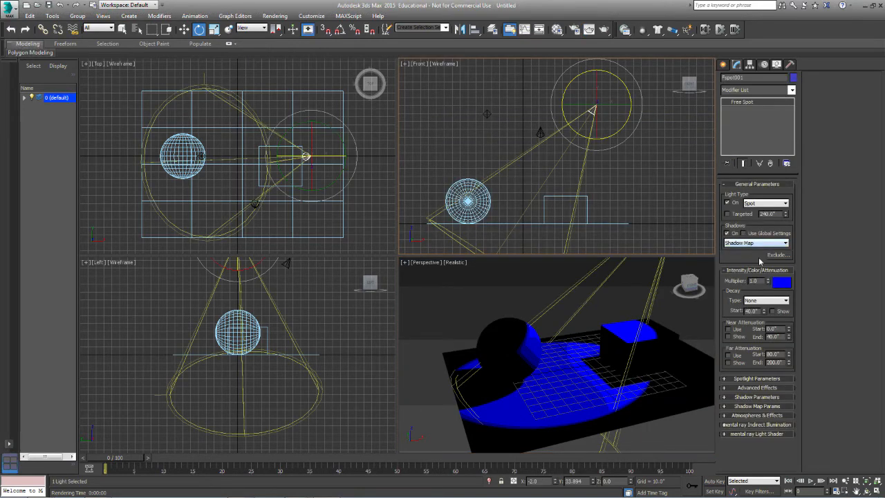
left_click(775, 256)
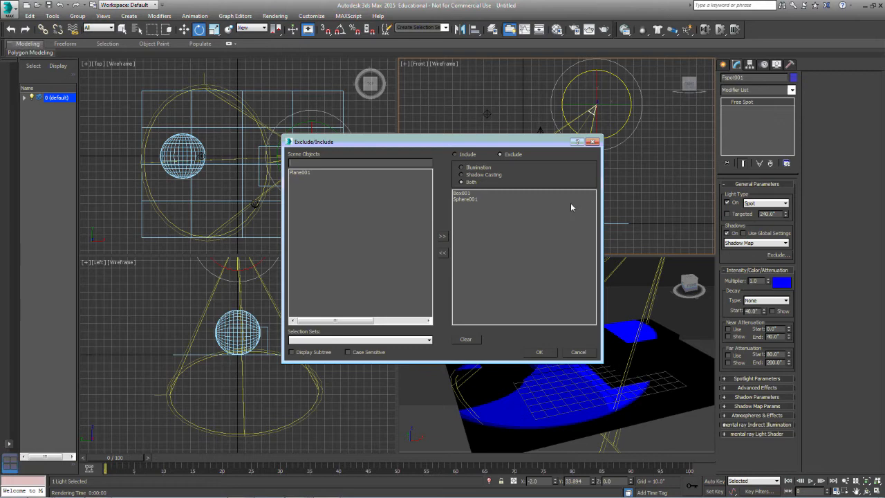
left_click(464, 192)
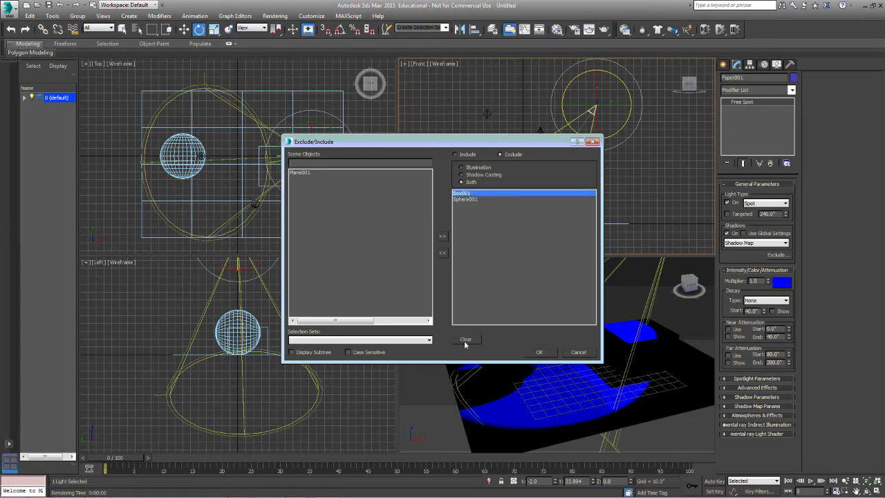
left_click(443, 253)
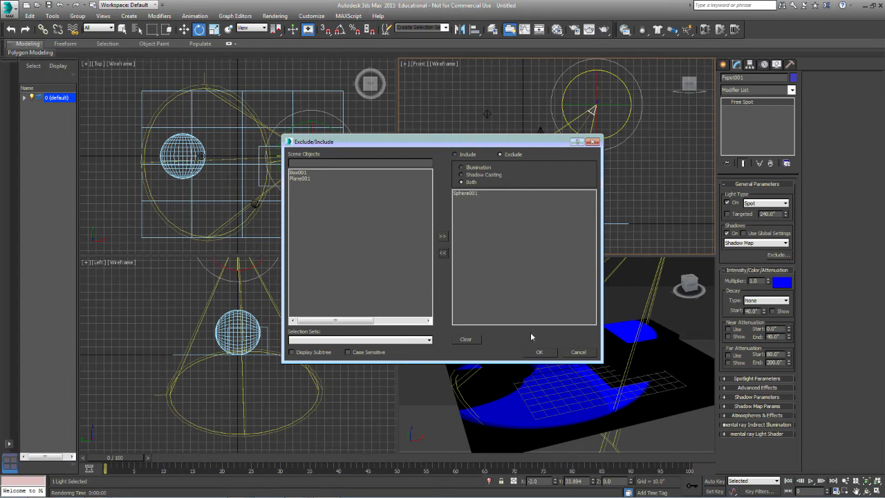
left_click(538, 353)
Render the Perspective view to check the blue free spot with only the sphere excluded, and close the rendered frame
left_click(605, 30)
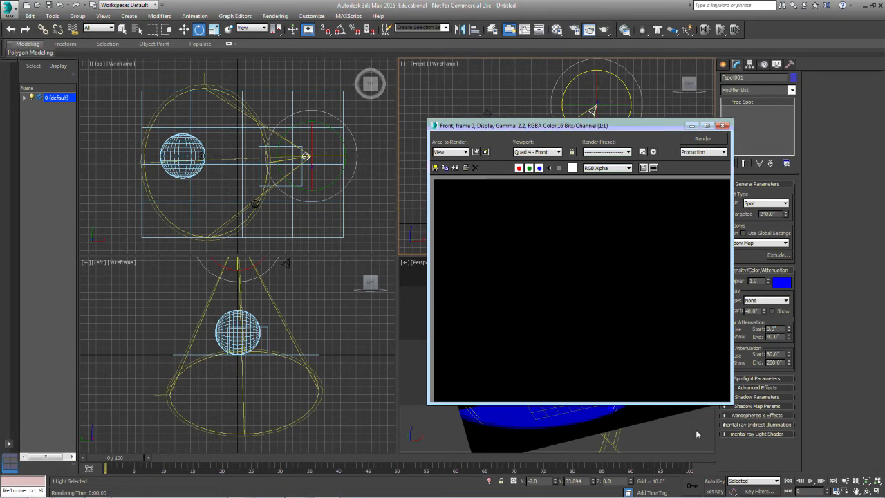
left_click(722, 125)
left_click(679, 438)
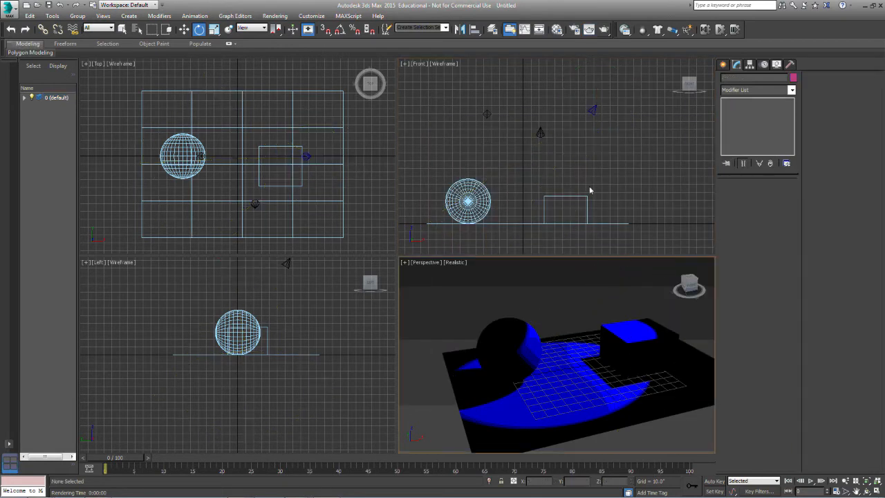
left_click(593, 30)
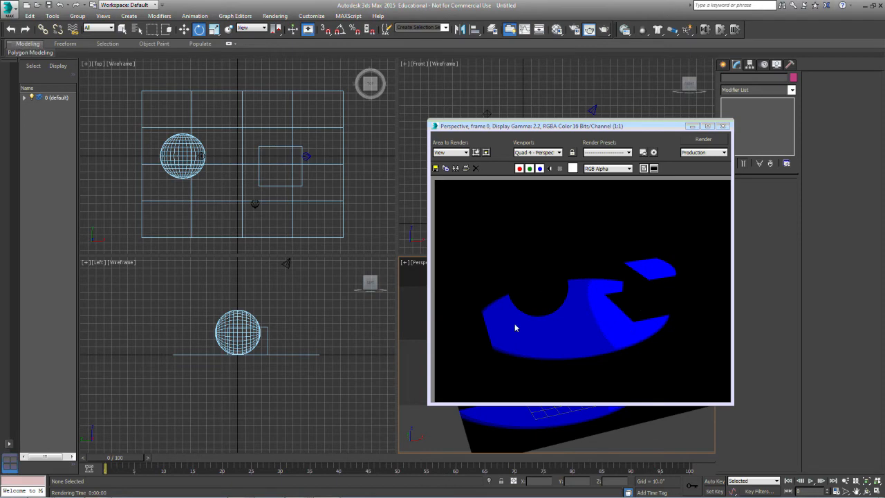
left_click(722, 125)
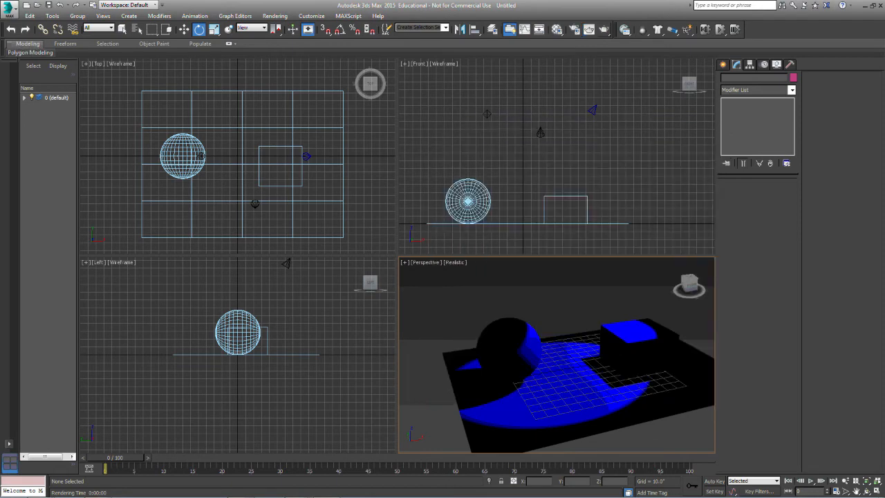
Set the red omni light to include only Sphere001 for both illumination and shadow casting
left_click(487, 113)
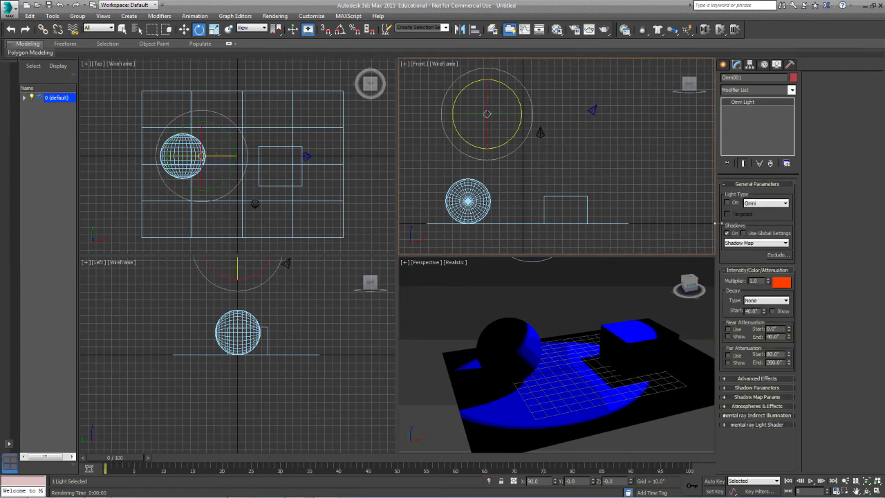
left_click(777, 255)
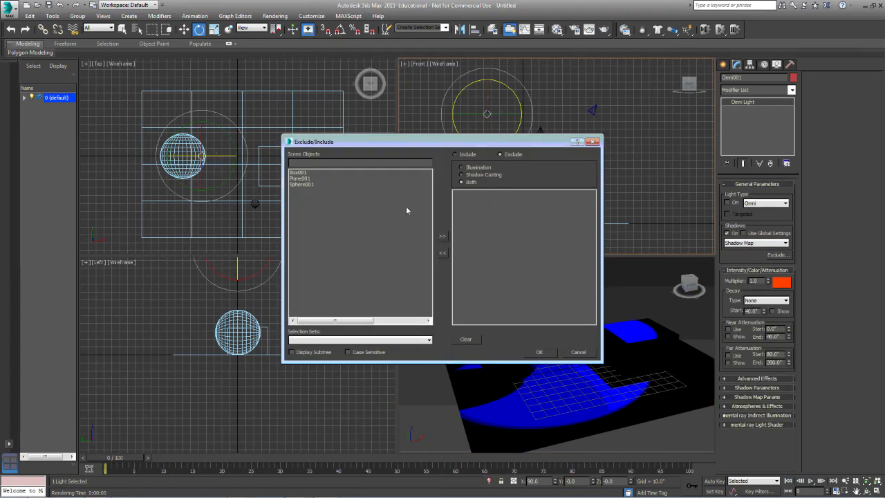
left_click(302, 185)
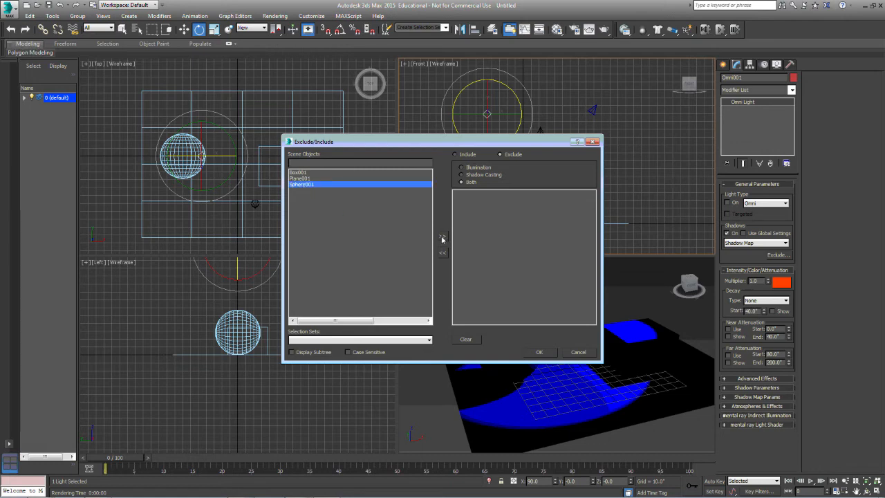
left_click(442, 237)
left_click_drag(458, 144, 264, 192)
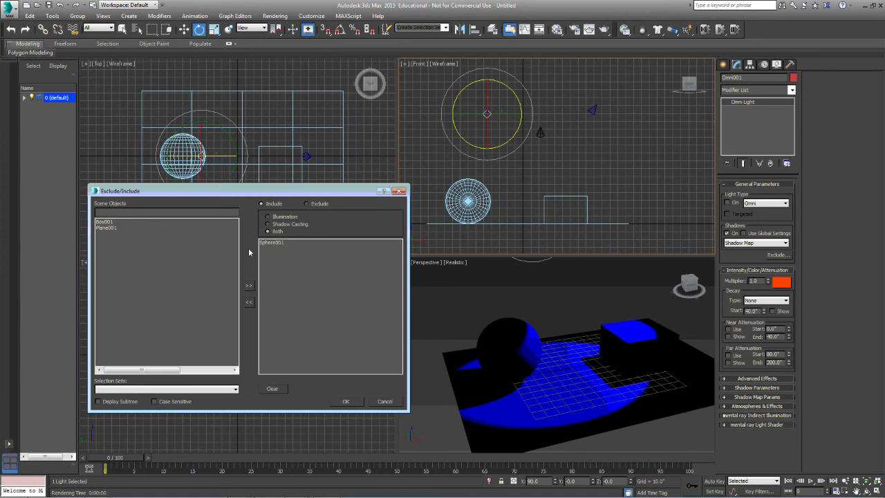
left_click(346, 401)
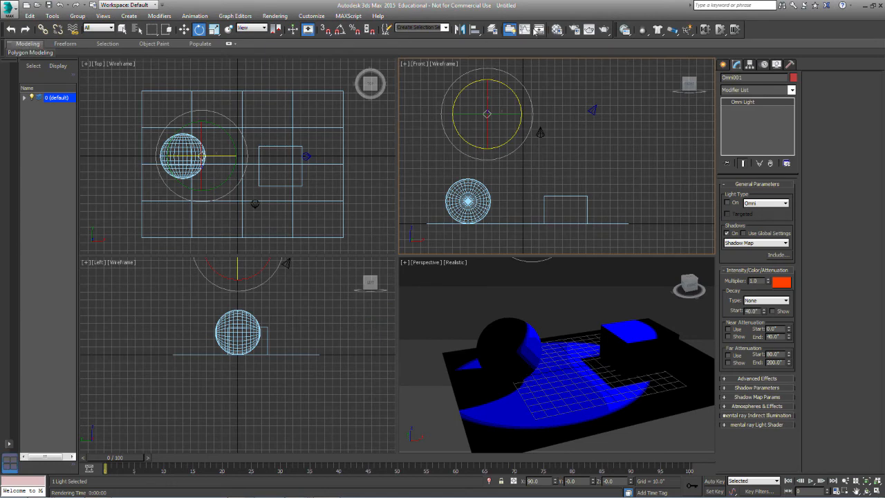
Switch the red omni light on
left_click(607, 31)
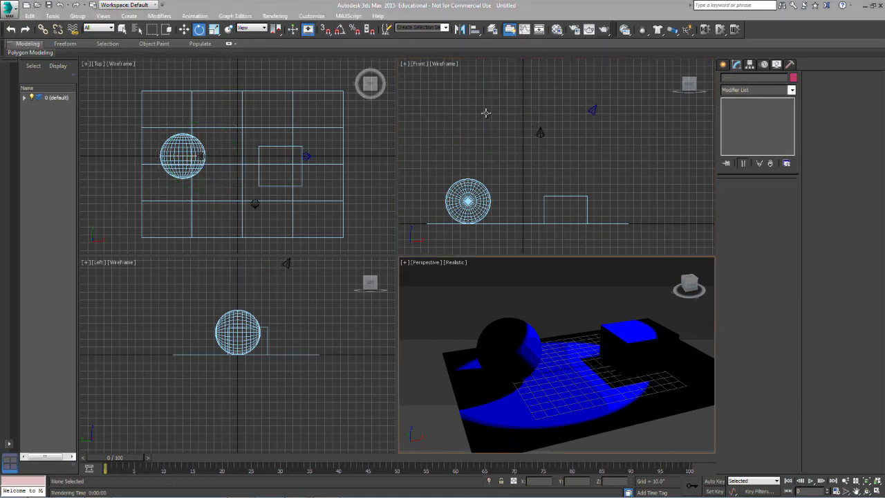
left_click(487, 114)
left_click(726, 202)
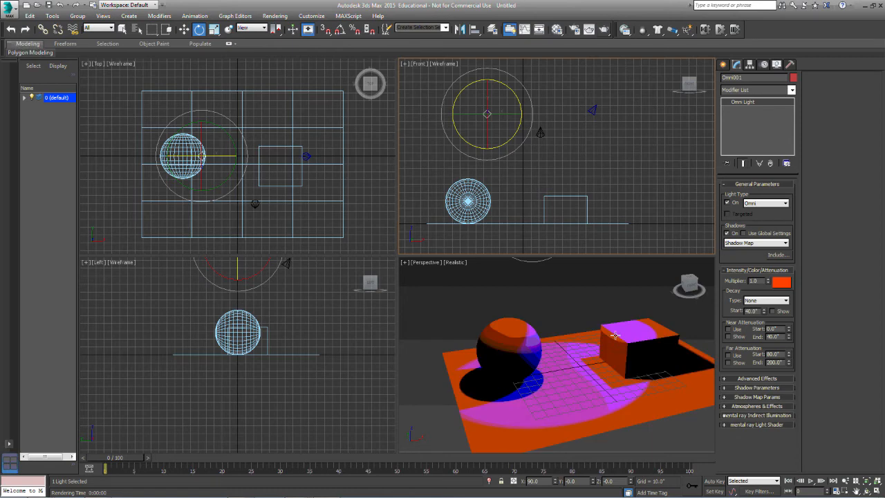
Render the Perspective view to check the omni light's include setting, and close the rendered frame
left_click(607, 31)
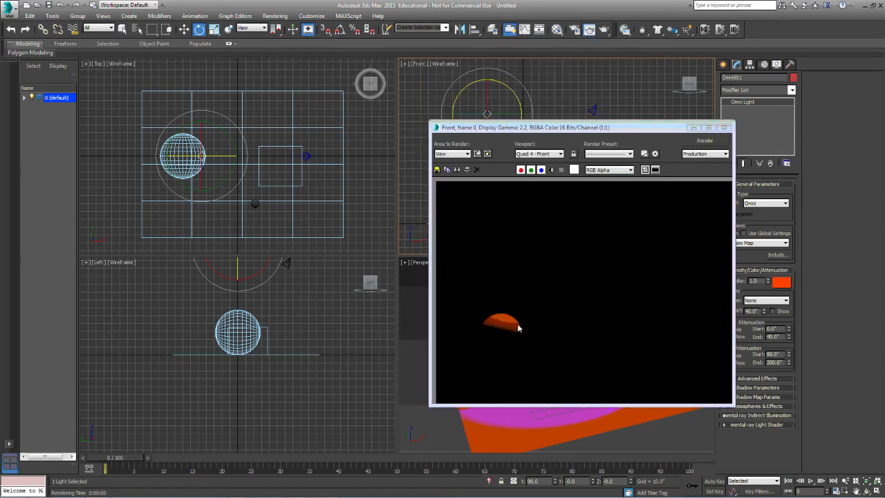
left_click(723, 127)
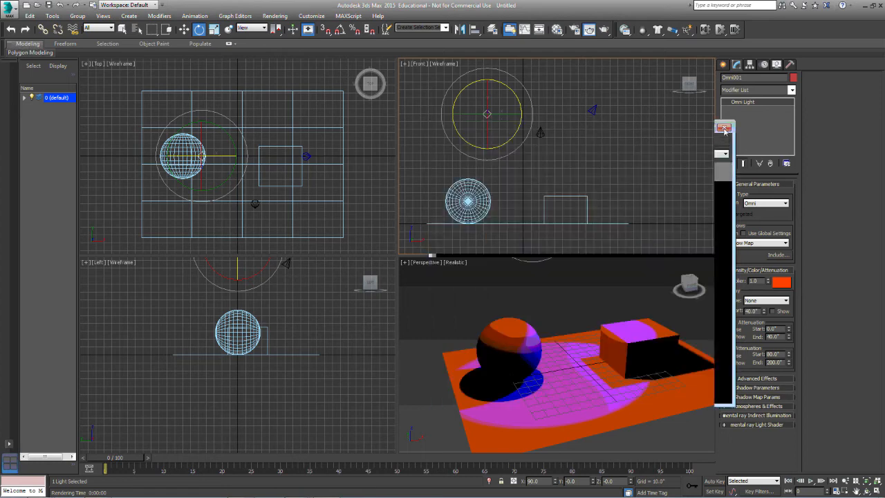
left_click(618, 74)
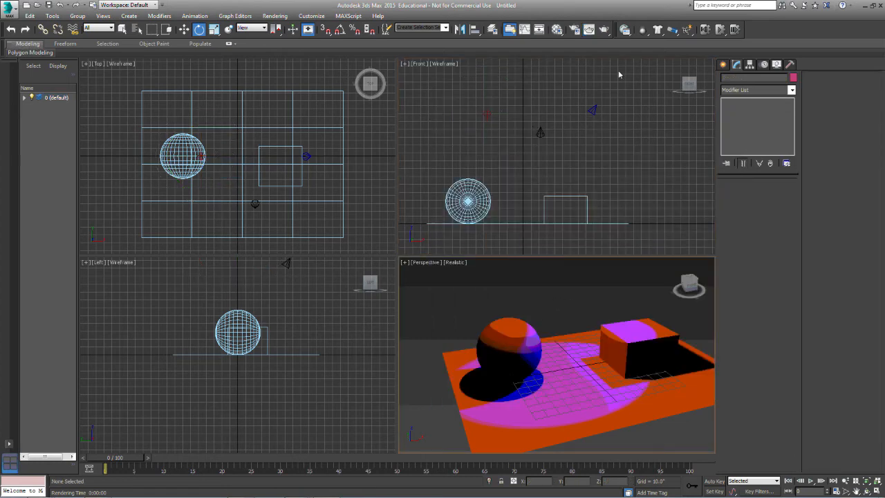
left_click(589, 29)
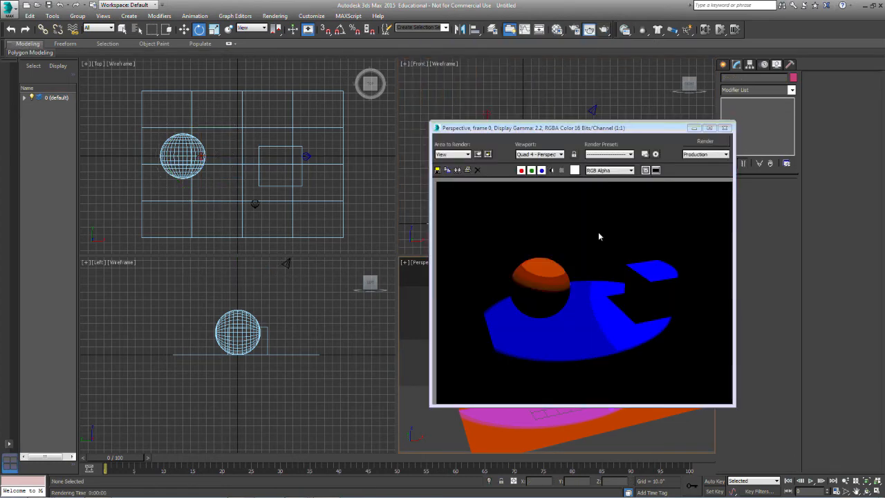
left_click(725, 128)
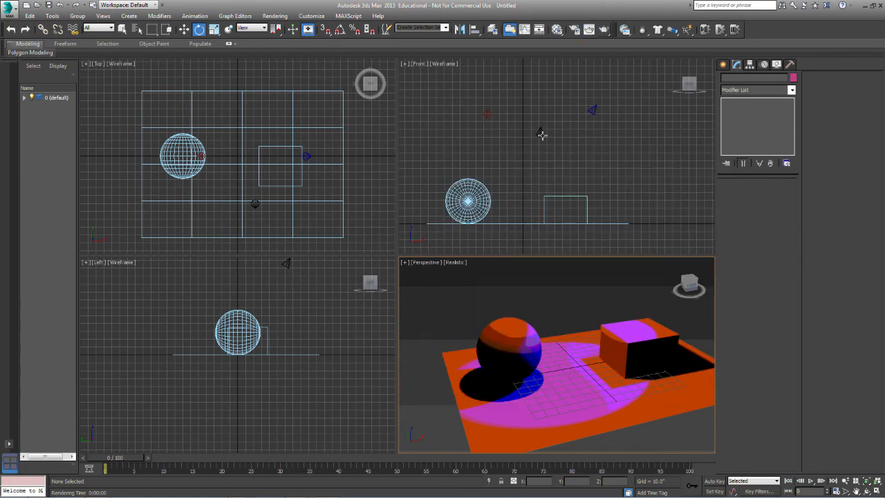
Switch on the white free spot and move it about 32" along negative X in the Front view
left_click(541, 134)
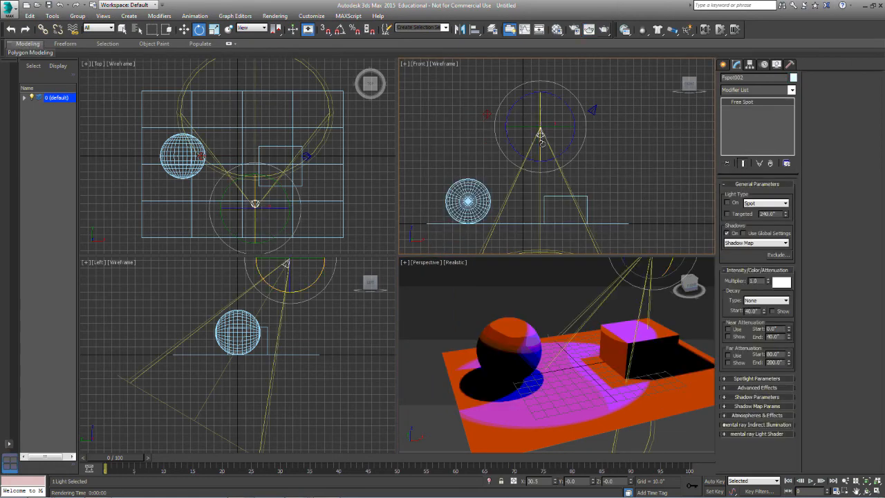
left_click(727, 203)
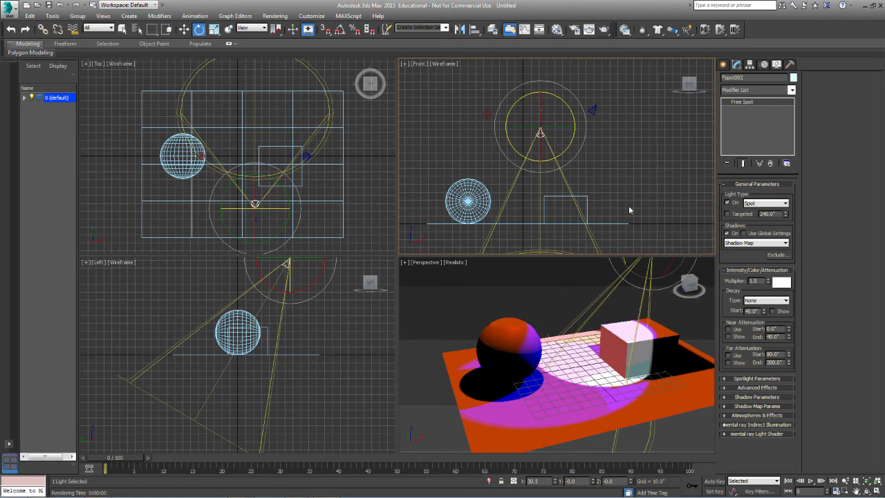
left_click(184, 29)
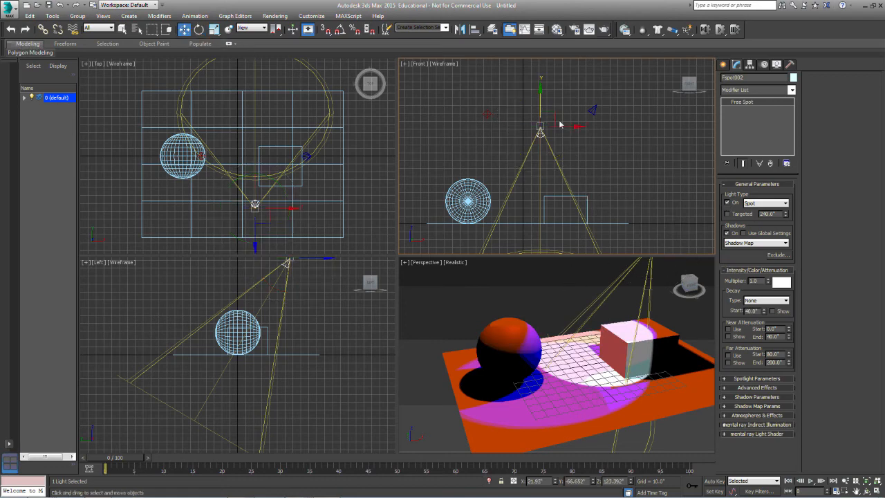
left_click_drag(566, 125, 541, 125)
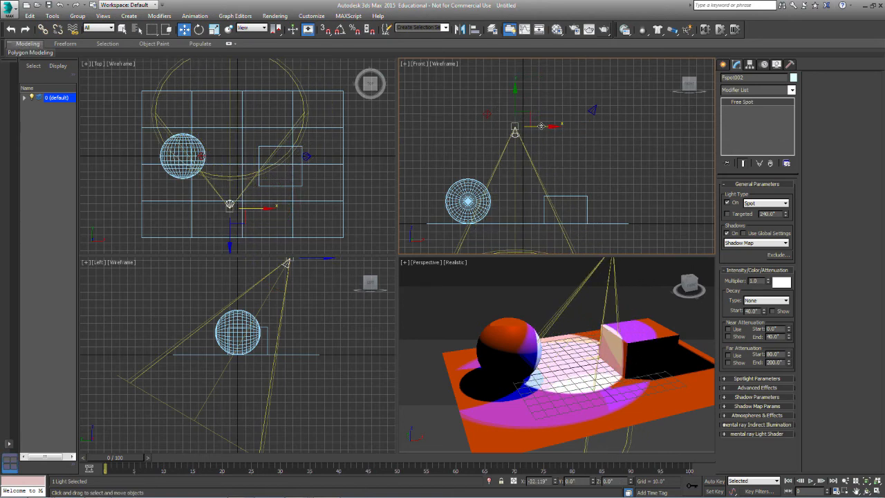
Set the white free spot to include only Plane001 for both illumination and shadow casting
left_click(777, 255)
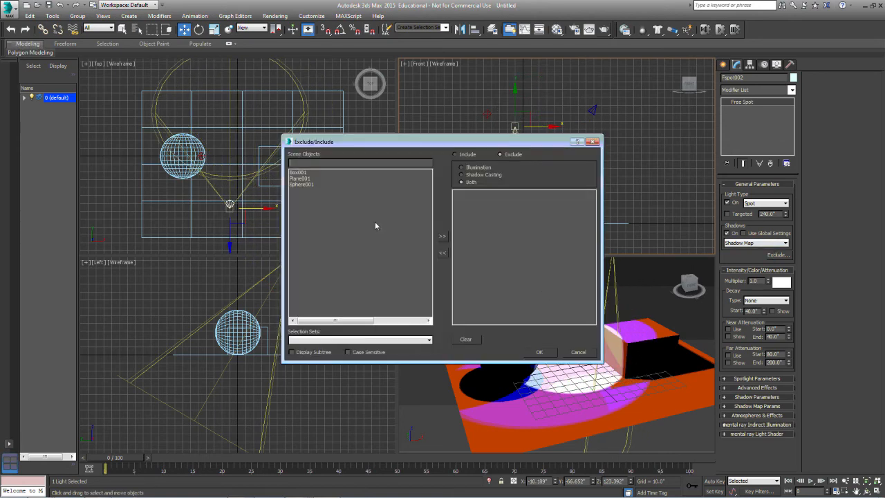
left_click(307, 178)
left_click(443, 237)
left_click(455, 155)
left_click(538, 352)
Render the Perspective view to examine all three lights together, and close the rendered frame
left_click(614, 311)
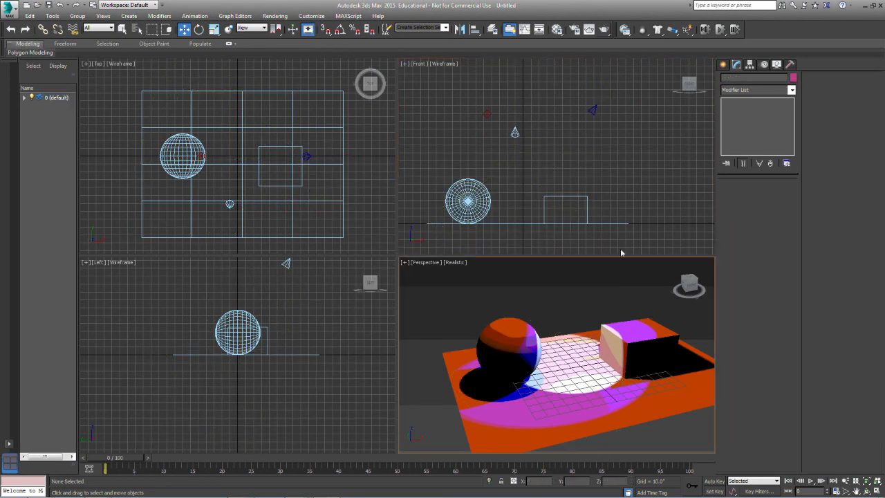
left_click(604, 29)
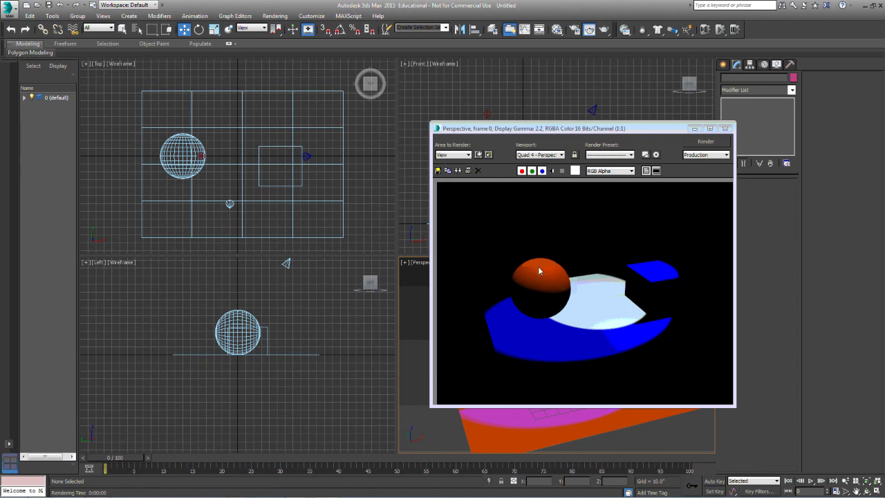
left_click(725, 128)
Add Plane001 to the blue free spot's exclusion list alongside Sphere001
left_click(590, 110)
left_click(774, 255)
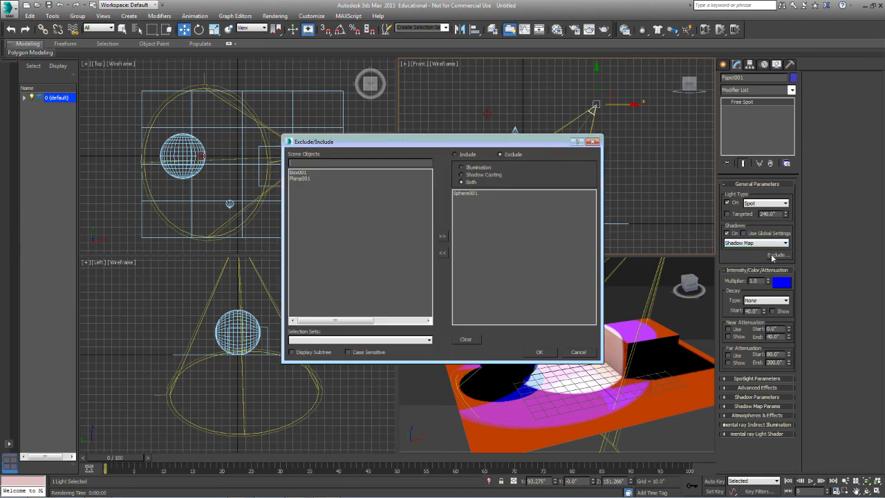
left_click(301, 178)
left_click(443, 236)
left_click(543, 354)
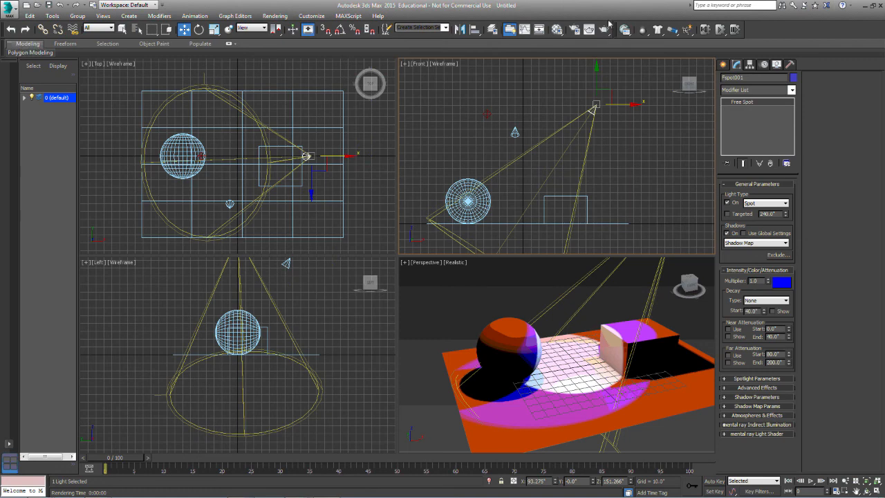
Render the Perspective view to check the blue free spot with the plane also excluded
left_click(604, 29)
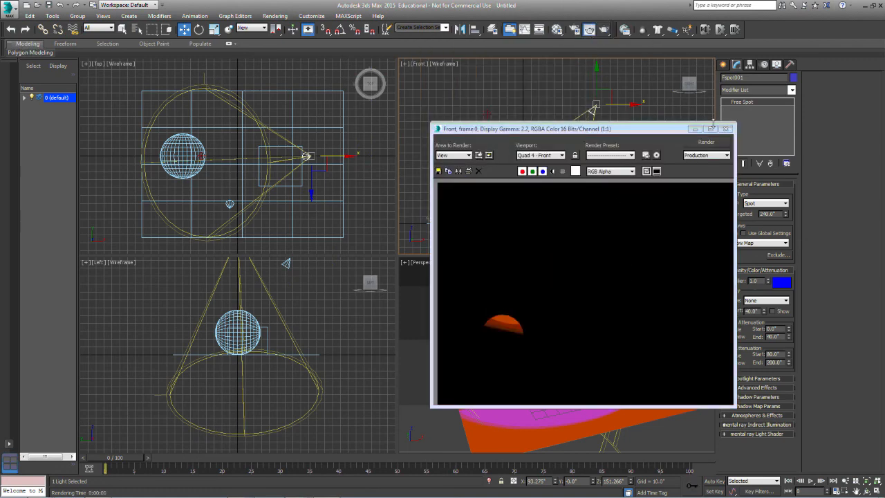
left_click(725, 129)
left_click(630, 97)
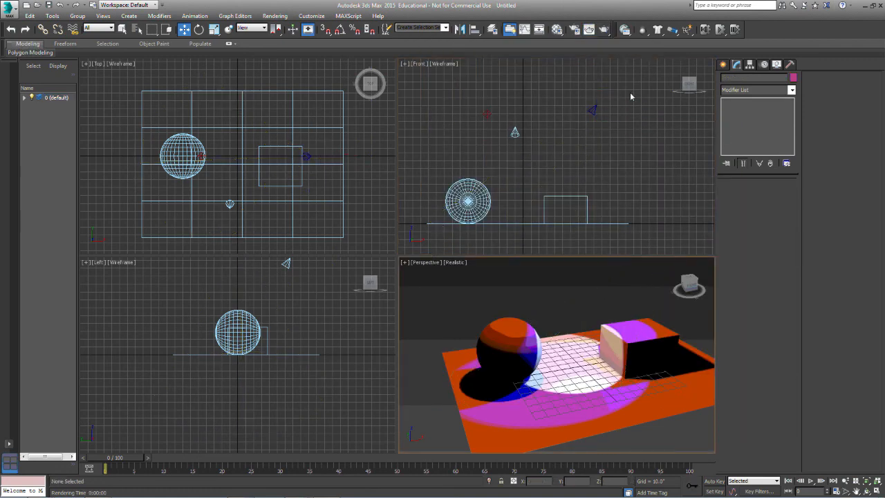
left_click(604, 29)
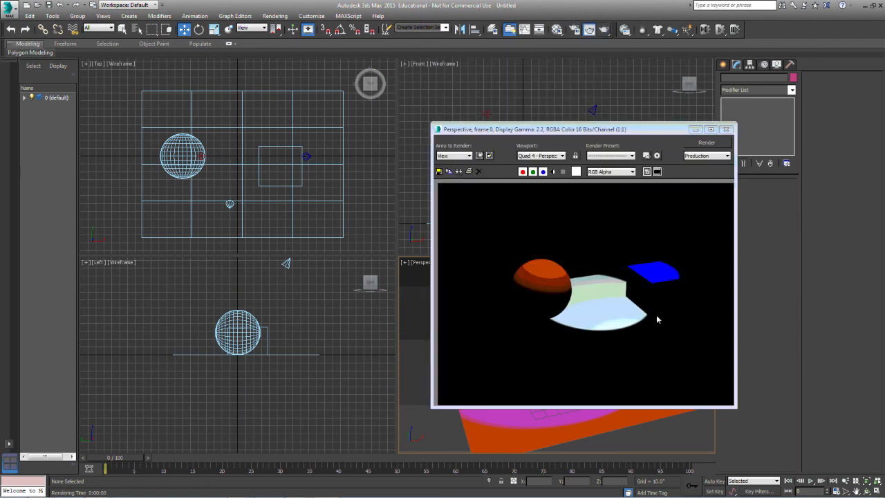